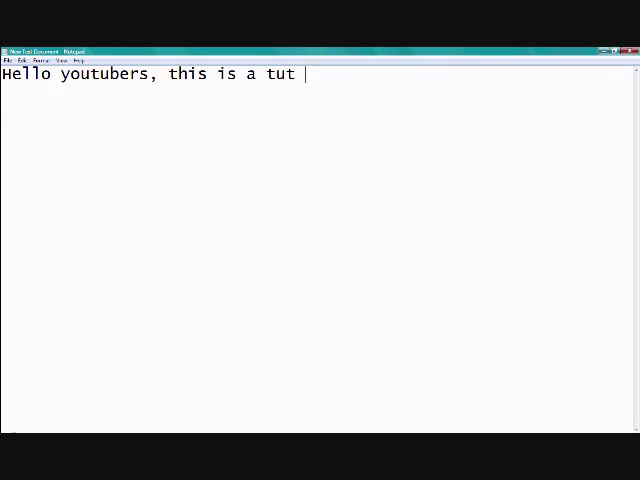
{"action": "type", "text": "on how to make Desmume "}
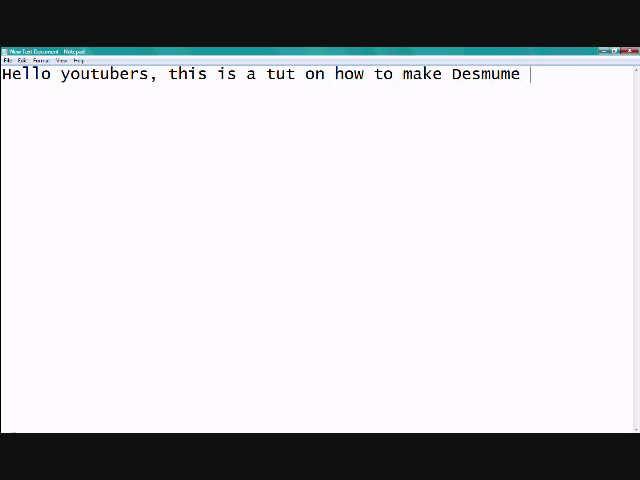
{"action": "type", "text": "n smoother"}
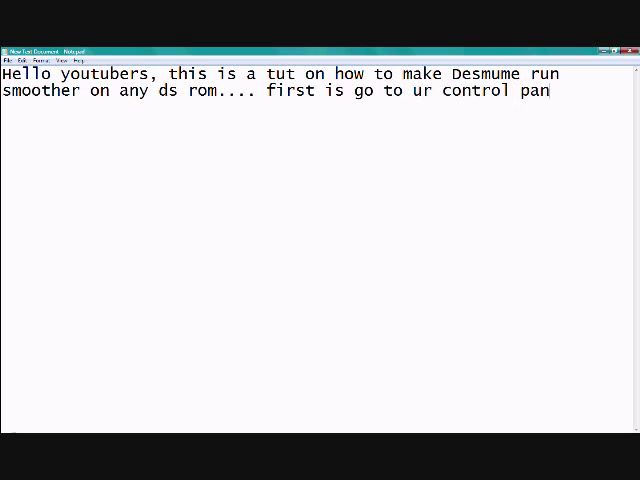
Step: Open the Power Options page from Control Panel, glancing at the tutorial notes in between
{"action": "key", "text": "super"}
{"action": "left_click", "coordinate": [136, 339]}
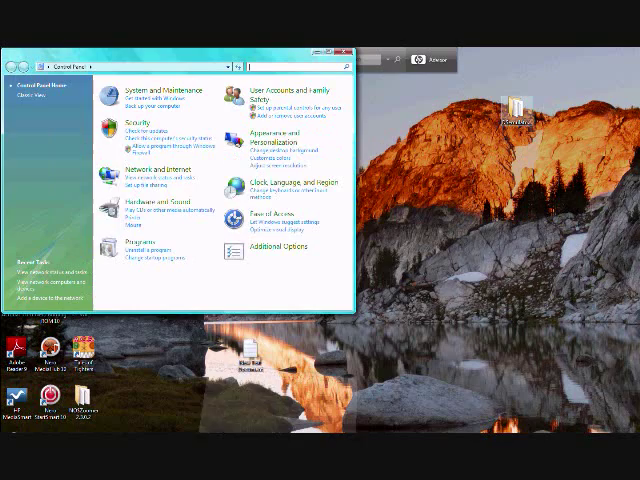
{"action": "key", "text": "alt+Tab"}
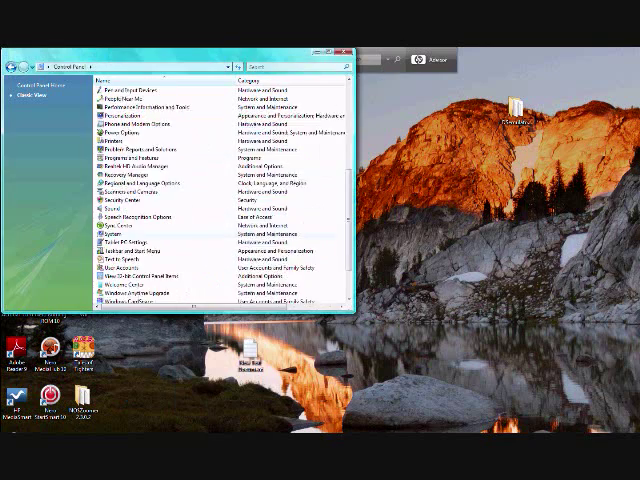
{"action": "scroll", "coordinate": [220, 190], "scroll_direction": "down", "scroll_amount": 2}
{"action": "scroll", "coordinate": [220, 190], "scroll_direction": "up", "scroll_amount": 2}
{"action": "scroll", "coordinate": [220, 190], "scroll_direction": "up", "scroll_amount": 1}
{"action": "double_click", "coordinate": [121, 132]}
{"action": "key", "text": "alt+Tab"}
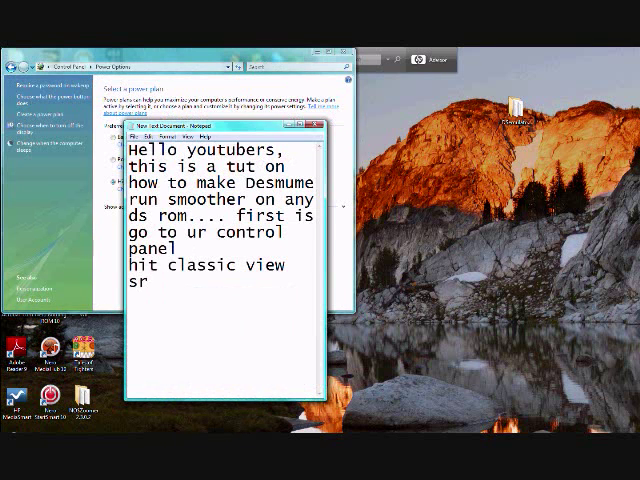
{"action": "type", "text": "go down til"}
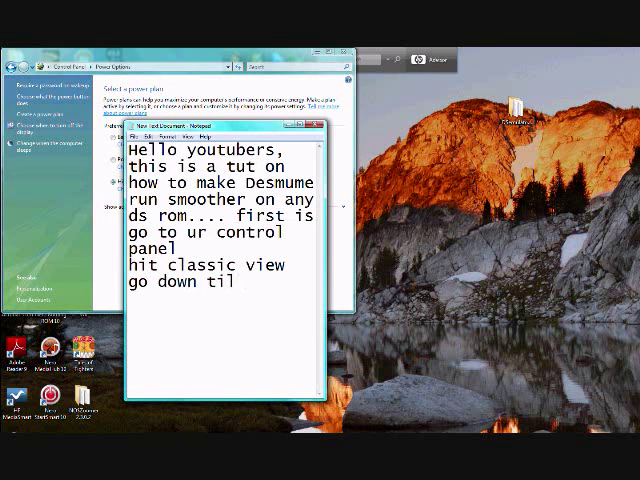
{"action": "type", "text": " u see power options..."}
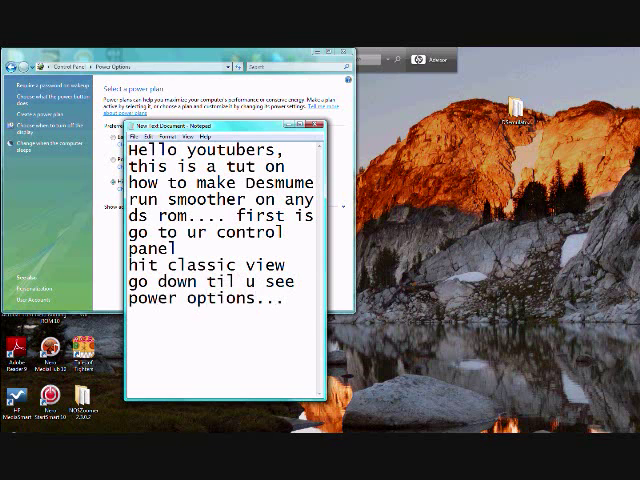
Step: Erase old note text, reveal the High performance plan, then close Power Options
{"action": "key", "text": "alt+Tab"}
{"action": "key", "text": "BackSpace"}
{"action": "key", "text": "BackSpace"}
{"action": "key", "text": "BackSpace"}
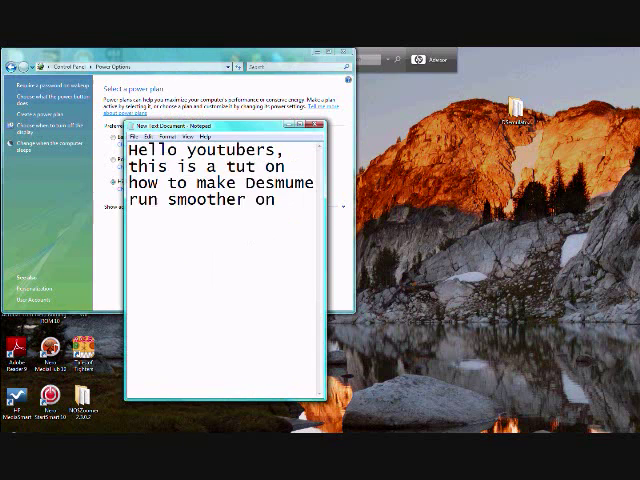
{"action": "key", "text": "BackSpace"}
{"action": "key", "text": "BackSpace"}
{"action": "key", "text": "BackSpace"}
{"action": "key", "text": "BackSpace"}
{"action": "key", "text": "BackSpace"}
{"action": "key", "text": "BackSpace"}
{"action": "type", "text": "click on high pre"}
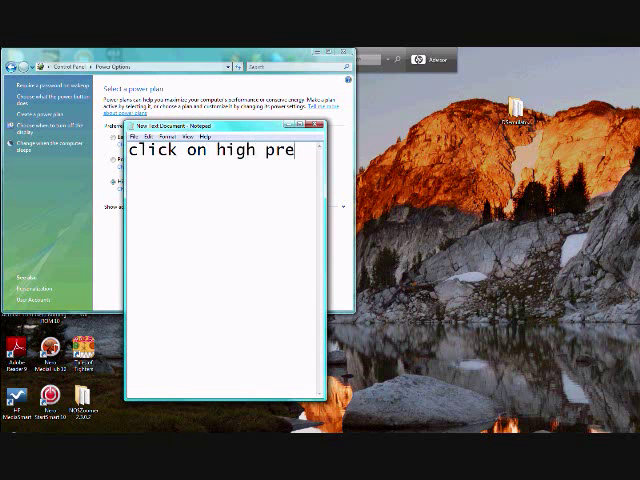
{"action": "left_click_drag", "start_coordinate": [200, 125], "coordinate": [365, 127]}
{"action": "type", "text": "formance...."}
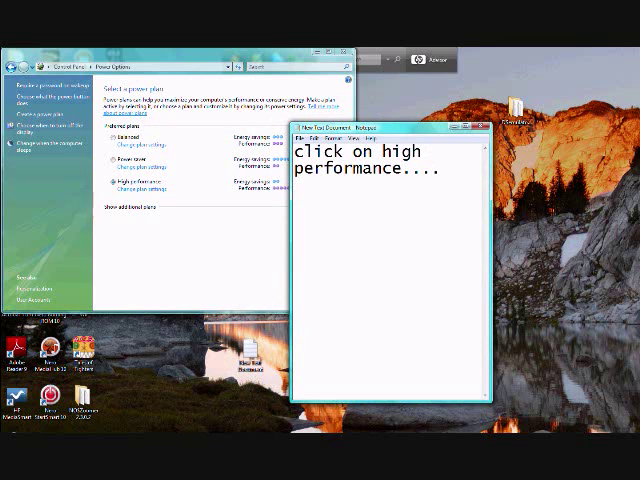
{"action": "key", "text": "alt+F4"}
{"action": "type", "text": "o"}
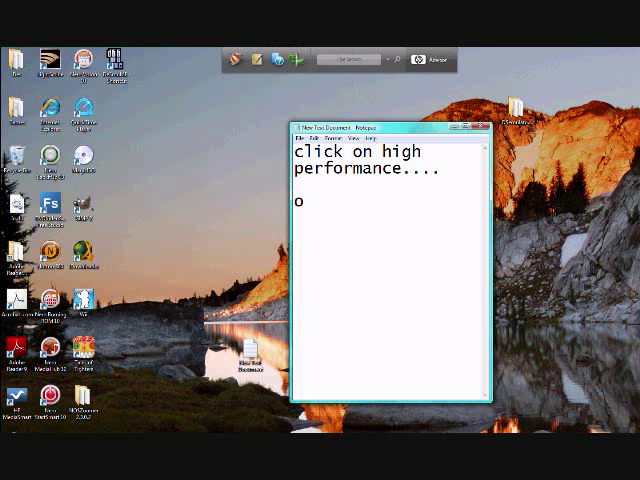
{"action": "type", "text": "pen up desmume  "}
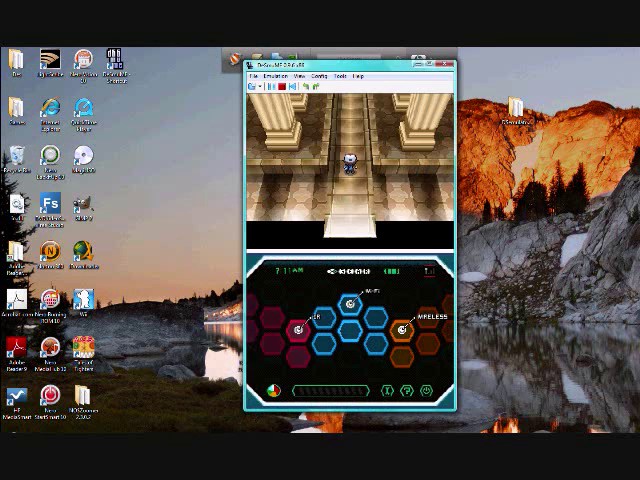
{"action": "type", "text": "conf"}
Step: Fix the 'config' typo in the notes and set DeSmuME's frame skip to 9
{"action": "key", "text": "BackSpace"}
{"action": "key", "text": "BackSpace"}
{"action": "key", "text": "BackSpace"}
{"action": "type", "text": "hit"}
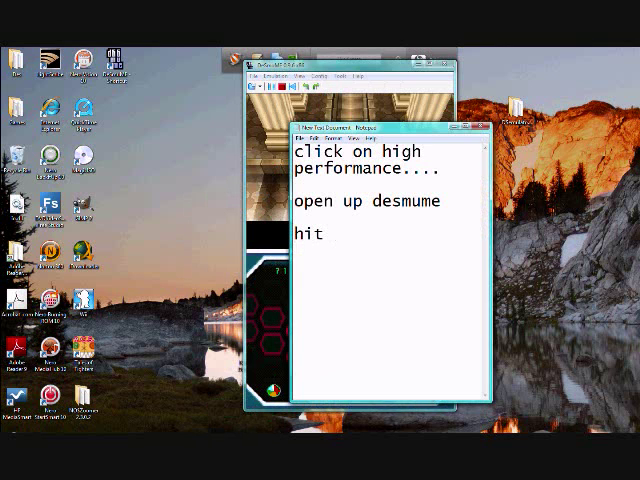
{"action": "type", "text": " cofig"}
{"action": "key", "text": "BackSpace"}
{"action": "key", "text": "BackSpace"}
{"action": "key", "text": "BackSpace"}
{"action": "type", "text": "nfig"}
{"action": "key", "text": "alt+Tab"}
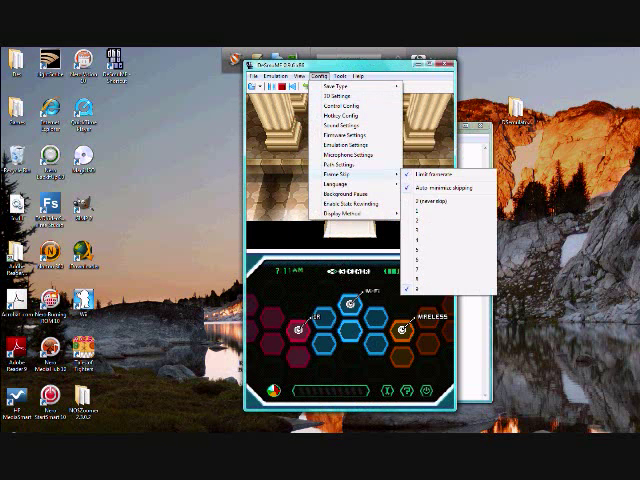
{"action": "left_click", "coordinate": [417, 278]}
{"action": "left_click", "coordinate": [319, 76]}
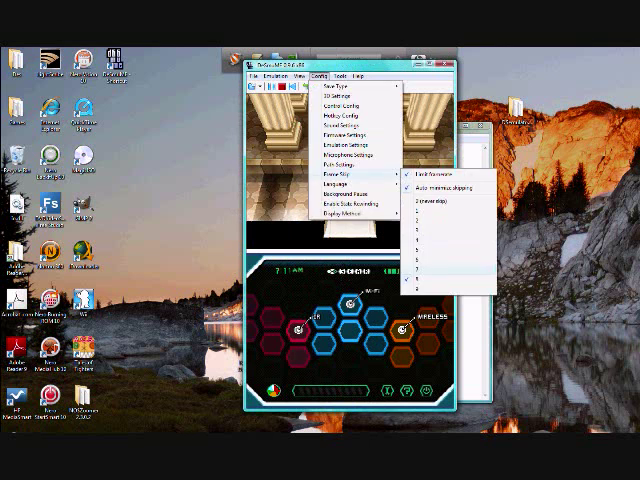
{"action": "left_click", "coordinate": [417, 288]}
{"action": "left_click", "coordinate": [319, 76]}
Step: Close DeSmuME's frame skip options and return to the notes
{"action": "key", "text": "Escape"}
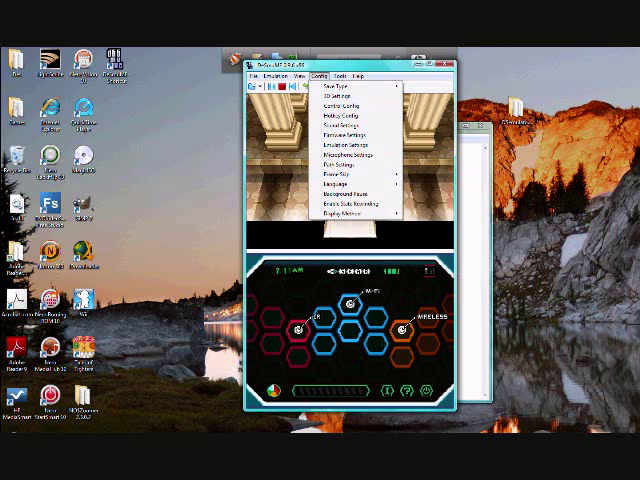
{"action": "key", "text": "Escape"}
{"action": "key", "text": "alt+Tab"}
Step: Add note lines: click '9', limit frame rate with auto-minimize skipping, 'and there u have it...'
{"action": "key", "text": "Return"}
{"action": "key", "text": "Return"}
{"action": "type", "text": "then go to"}
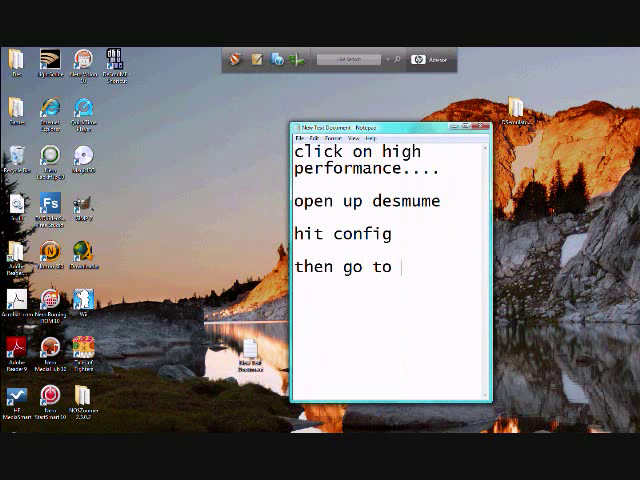
{"action": "type", "text": "me rate tab"}
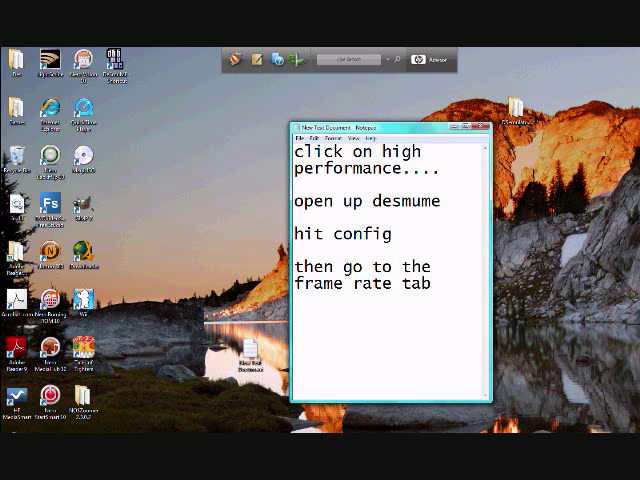
{"action": "key", "text": "Return"}
{"action": "key", "text": "Return"}
{"action": "type", "text": "click \"9"}
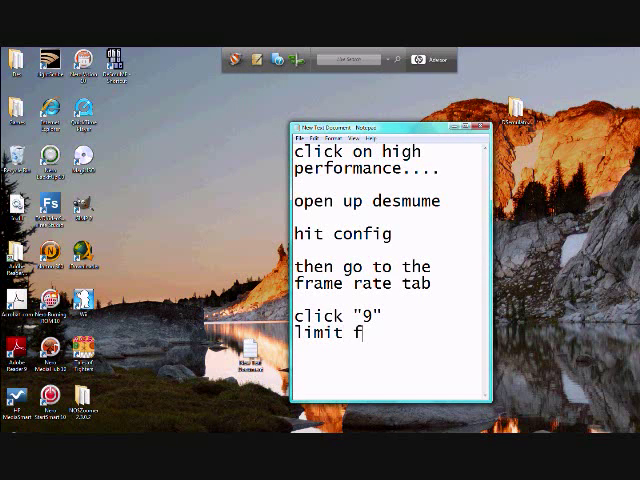
{"action": "type", "text": "-minize"}
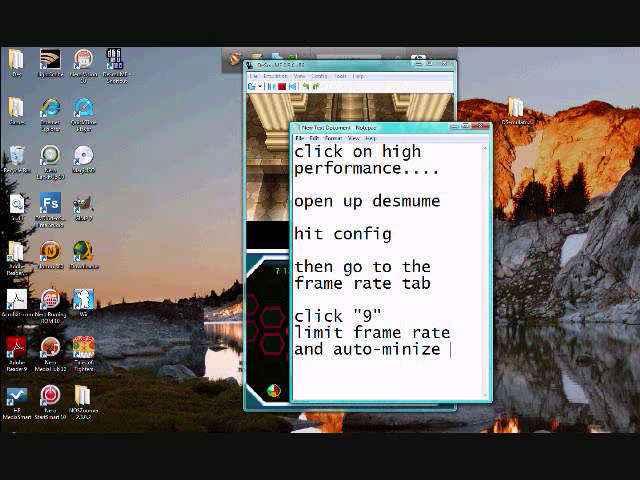
{"action": "key", "text": "Return"}
{"action": "type", "text": "skippin"}
{"action": "key", "text": "Return"}
{"action": "type", "text": "and t"}
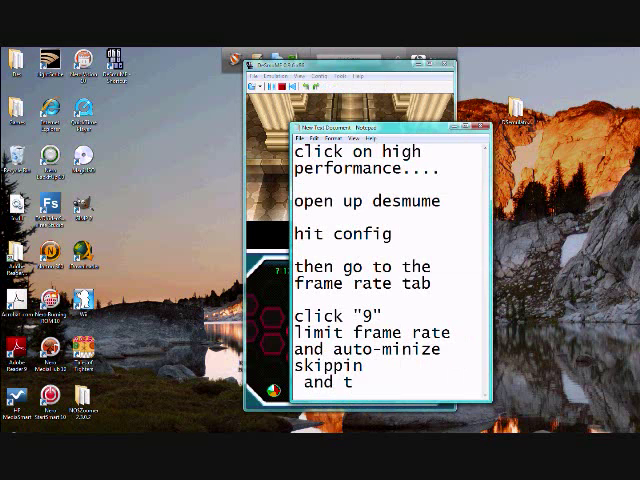
{"action": "type", "text": "here u have it..."}
{"action": "key", "text": "Return"}
{"action": "type", "text": "see f"}
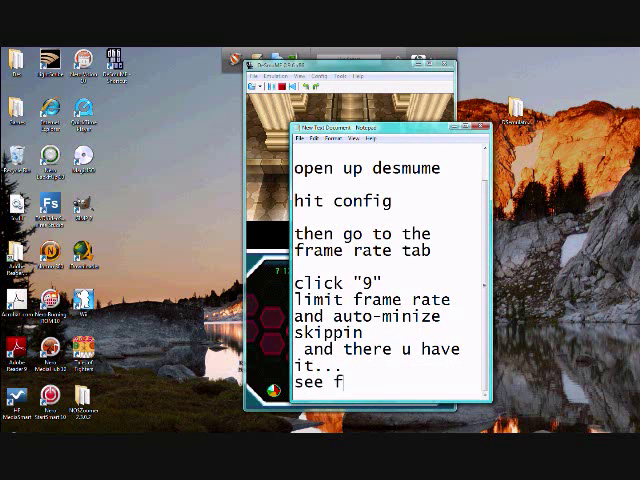
{"action": "type", "text": "or ur "}
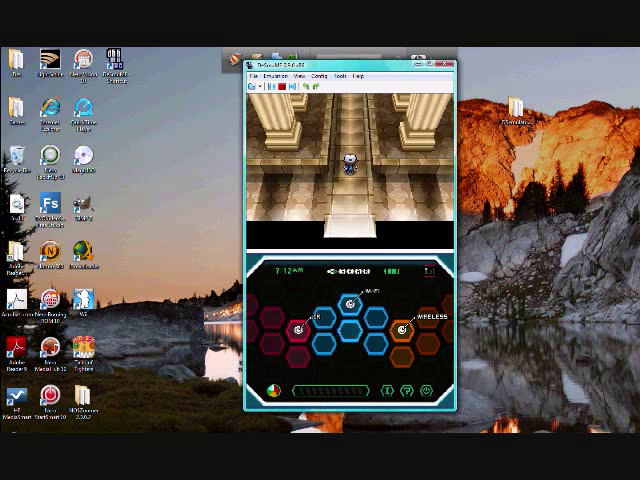
{"action": "type", "text": "x"}
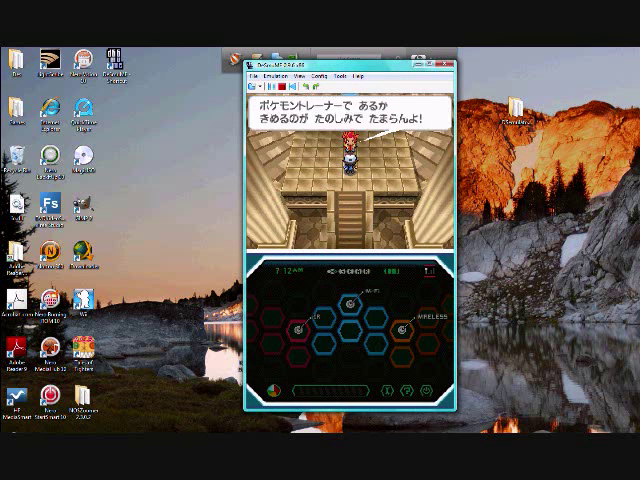
{"action": "type", "text": "x"}
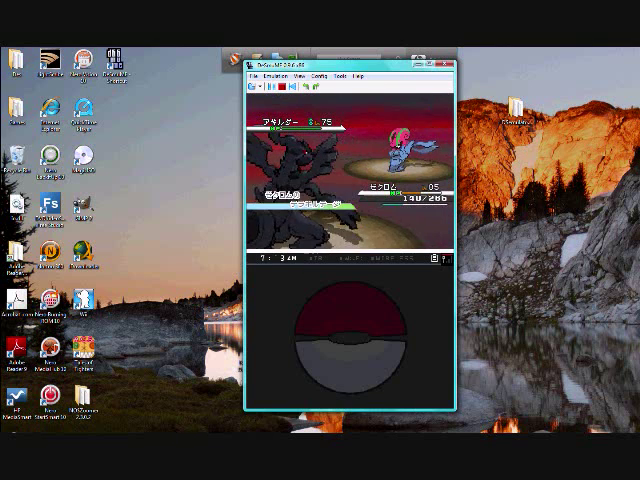
Step: Choose a move in the Pokémon battle, then switch back to the notes
{"action": "key", "text": "x"}
{"action": "key", "text": "x"}
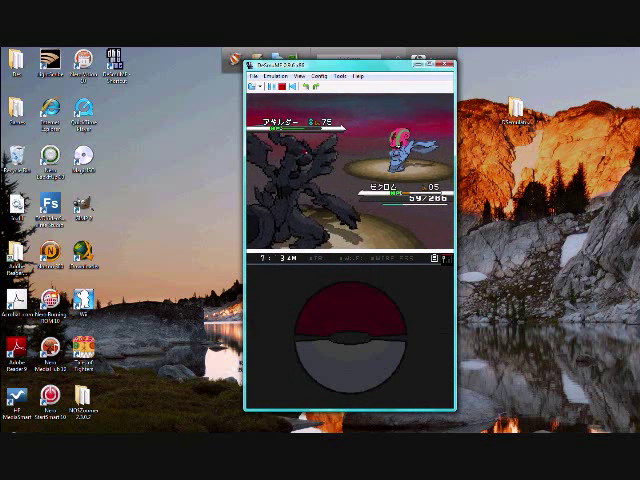
{"action": "key", "text": "alt+Tab"}
Step: Add 'it only lags when recordin..' and 'Rate, Comment, and Sub thanks for watchin...' as new lines
{"action": "key", "text": "Return"}
{"action": "type", "text": "it o"}
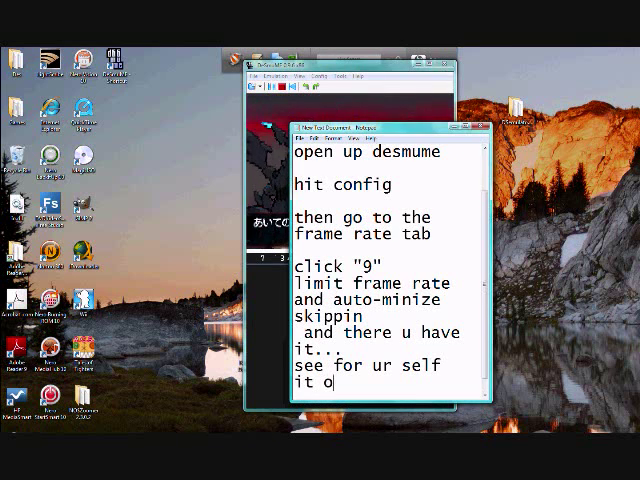
{"action": "type", "text": "nly lags when record"}
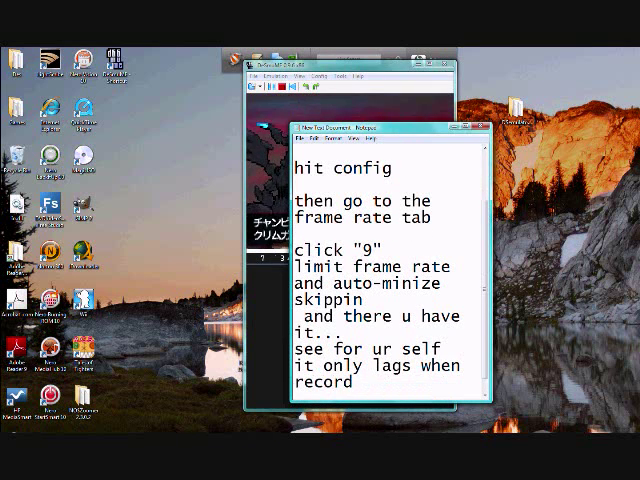
{"action": "type", "text": "in.."}
{"action": "key", "text": "Return"}
{"action": "type", "text": "Rate c"}
{"action": "key", "text": "BackSpace"}
{"action": "key", "text": "BackSpace"}
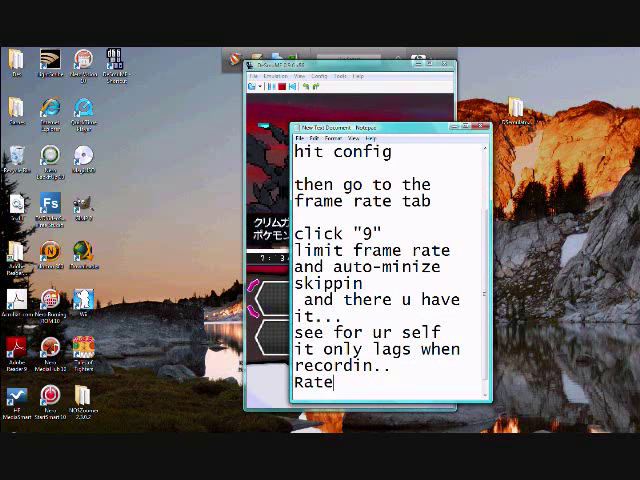
{"action": "type", "text": ", Comment, and Sub thanks fo"}
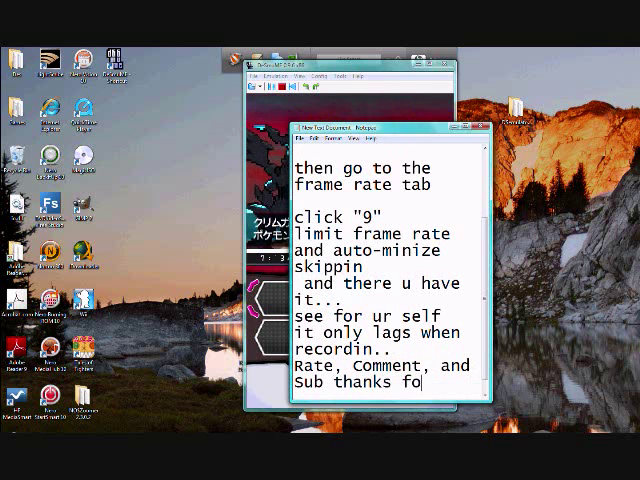
{"action": "type", "text": "r watcjin"}
{"action": "key", "text": "BackSpace"}
{"action": "key", "text": "BackSpace"}
{"action": "key", "text": "BackSpace"}
{"action": "type", "text": "hin..."}
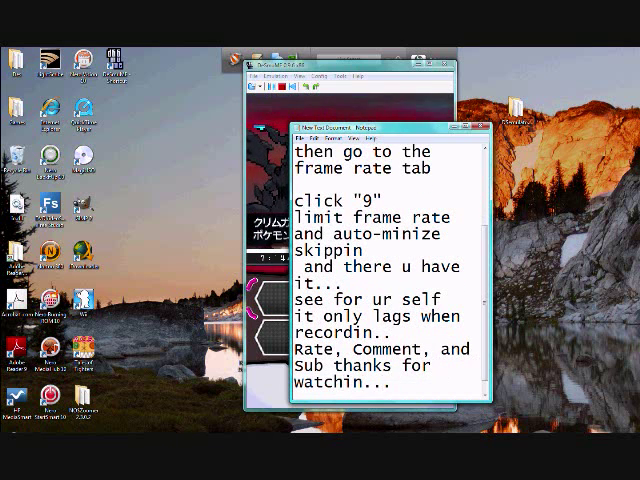
Step: Advance the DeSmuME battle until the attack lands on Zekrom, with the emulator in front
{"action": "key", "text": "alt+Tab"}
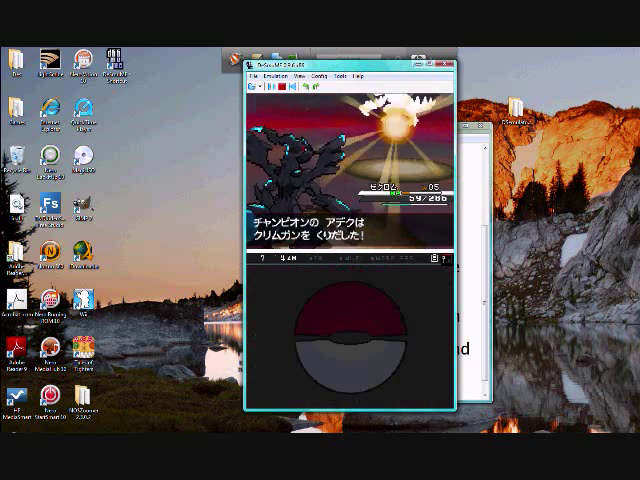
{"action": "key", "text": "x"}
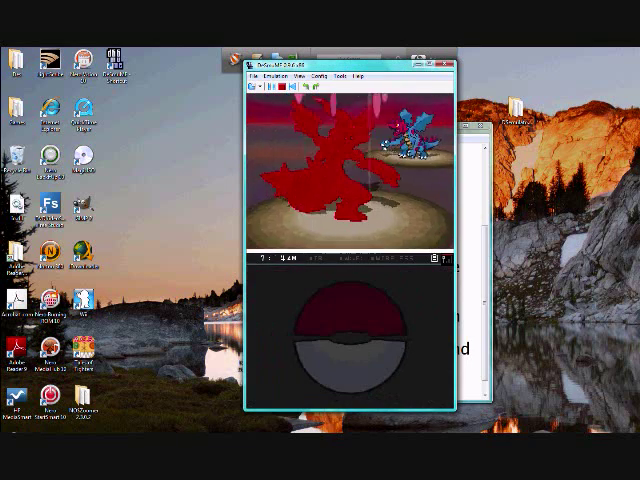
{"action": "key", "text": "alt+Tab"}
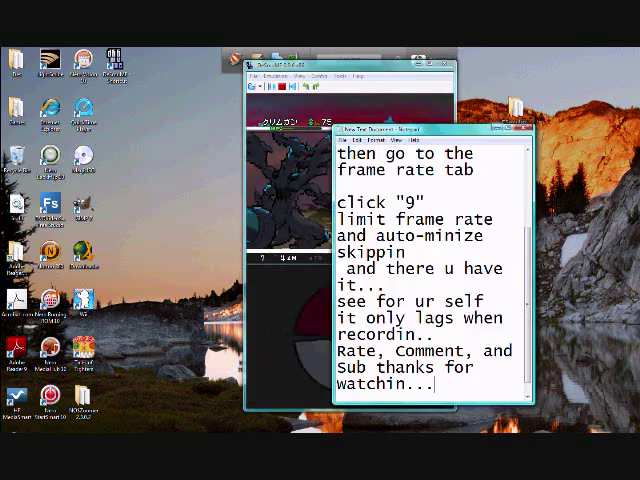
{"action": "key", "text": "alt+Tab"}
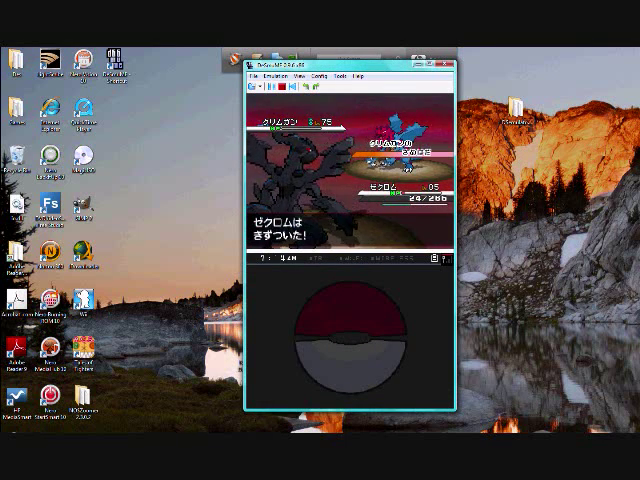